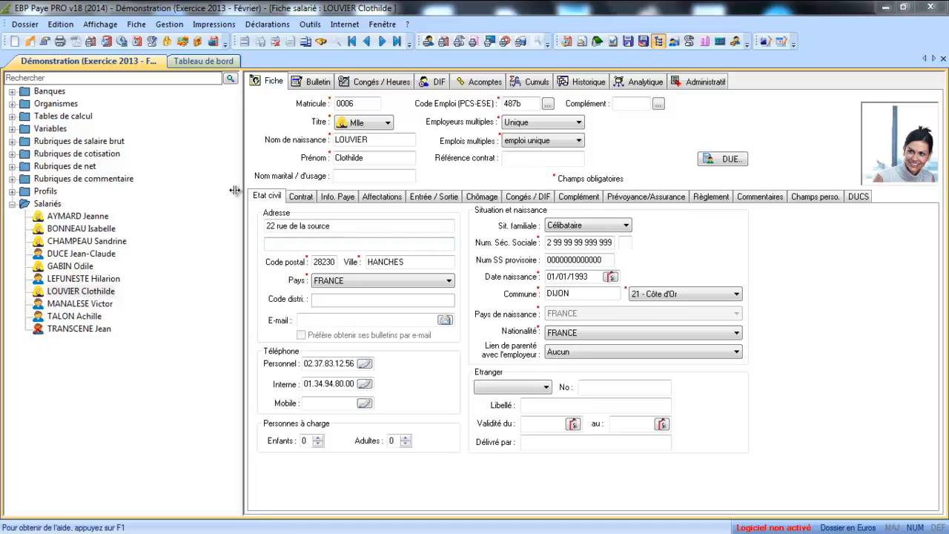
# Step: Review the apprentice's contract and pay information, and select the payslip profile Apprenti (Entps -11 sal.)
pyautogui.click(301, 197)
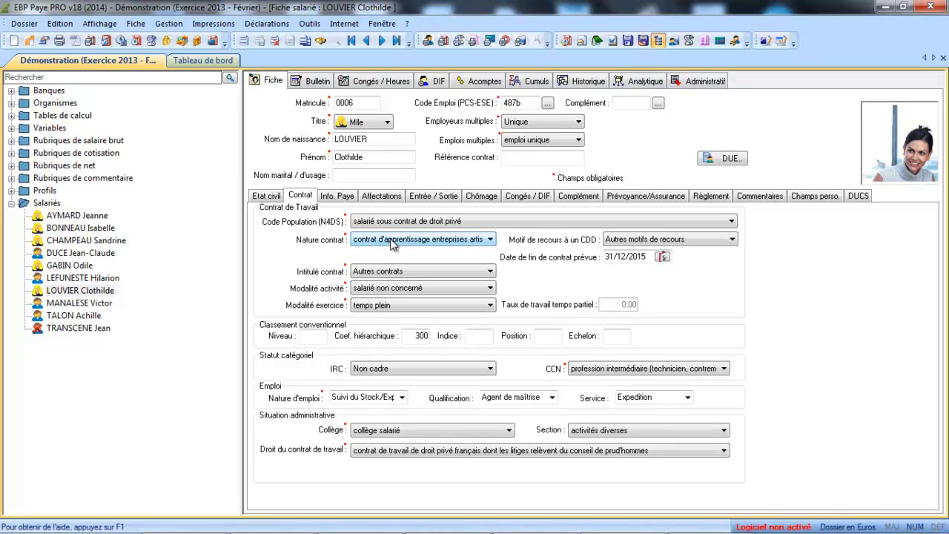
pyautogui.click(343, 197)
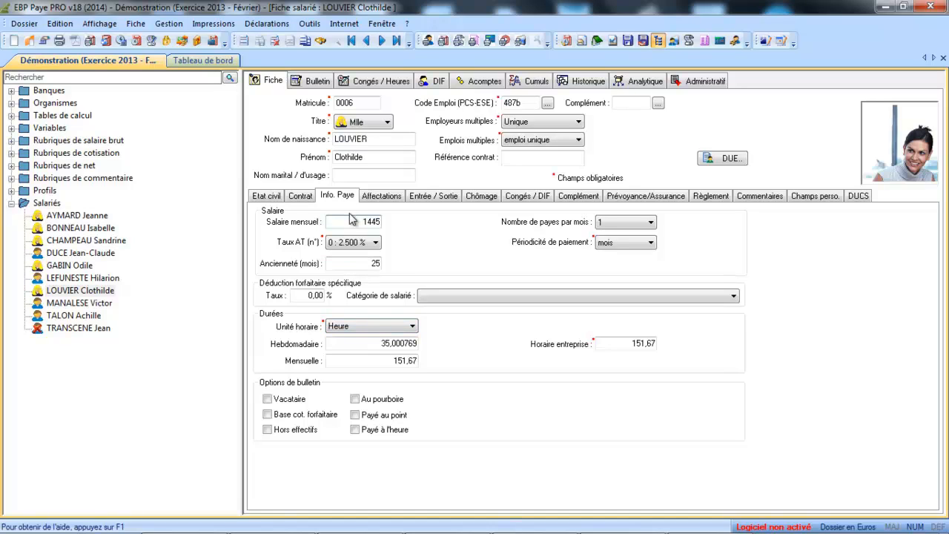
pyautogui.click(315, 83)
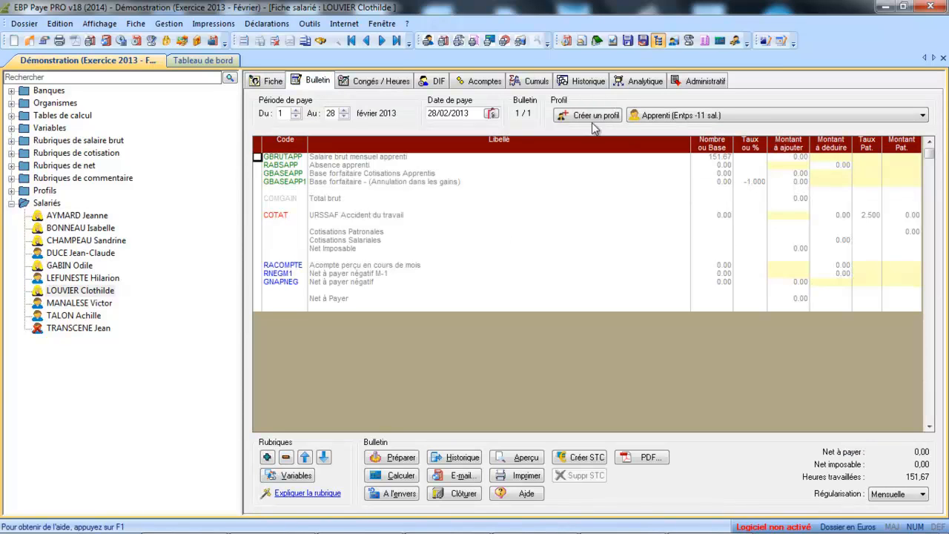
pyautogui.click(681, 118)
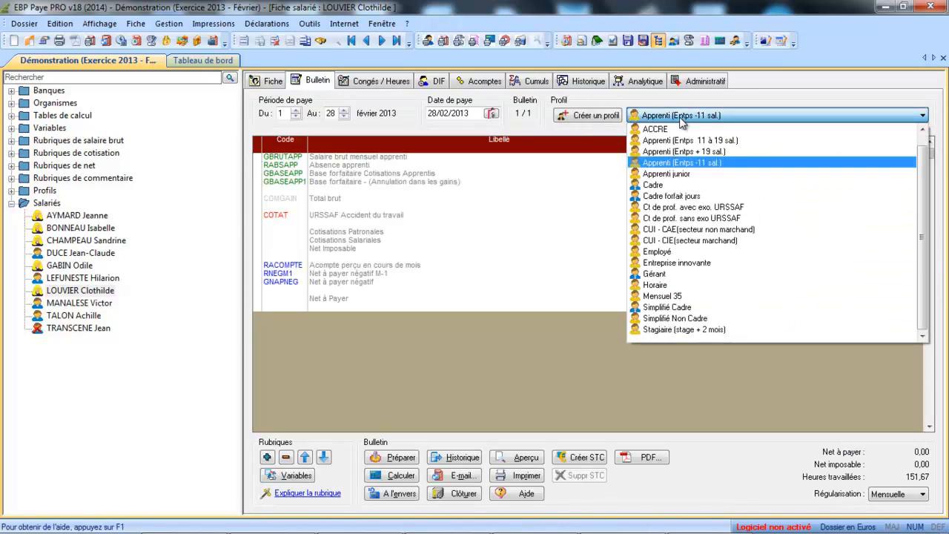
pyautogui.click(687, 164)
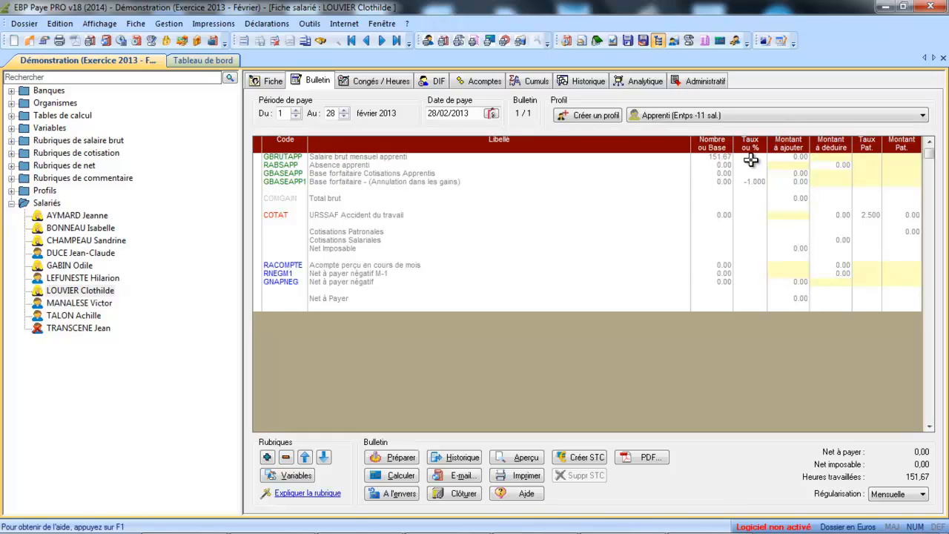
# Step: Set the variables AGE to 21 and CONTRAT to 1 for the GBRUTAPP gross salary line of the payslip
pyautogui.doubleClick(714, 158)
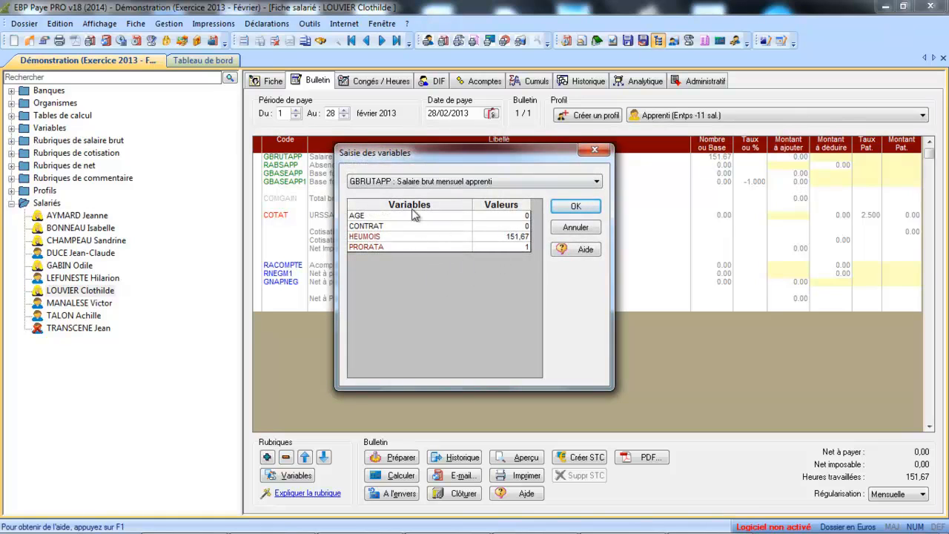
pyautogui.click(507, 216)
pyautogui.write('21')
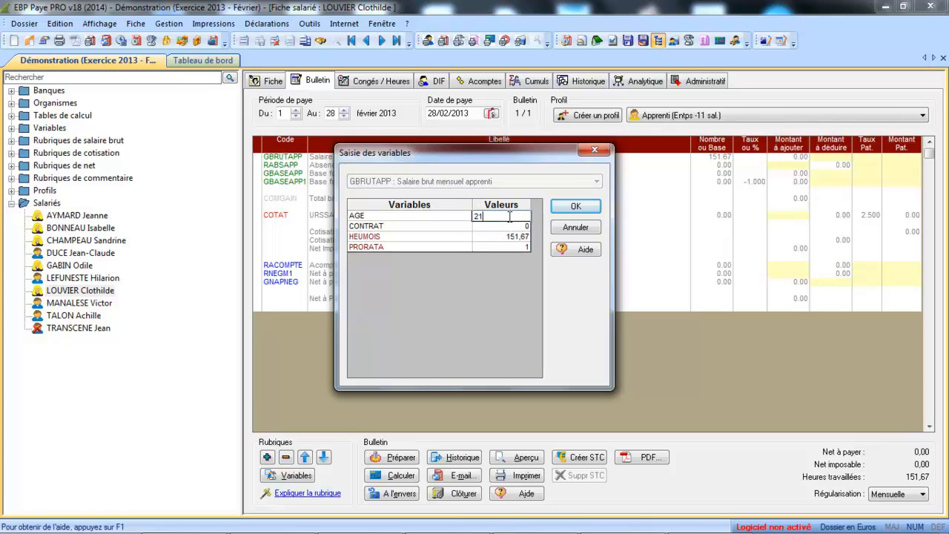
pyautogui.click(506, 227)
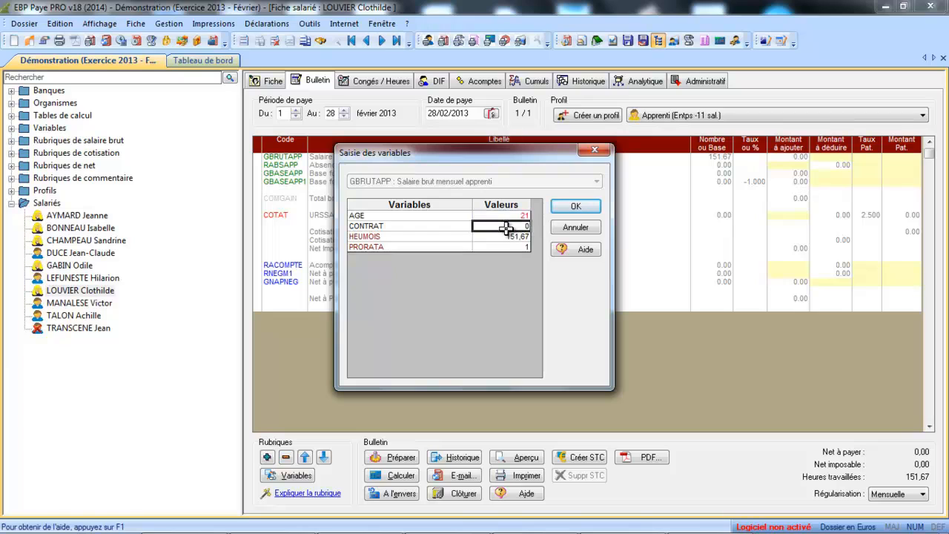
pyautogui.write('1')
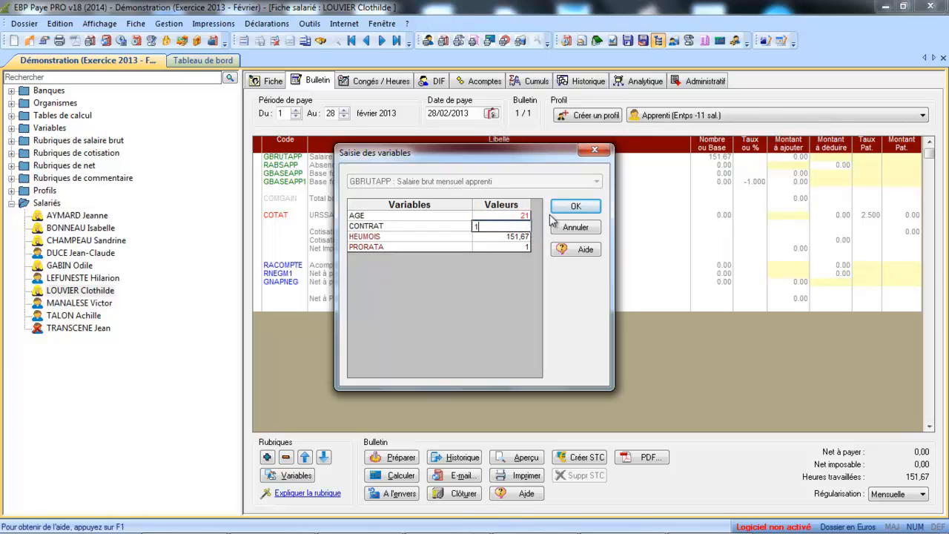
pyautogui.click(577, 205)
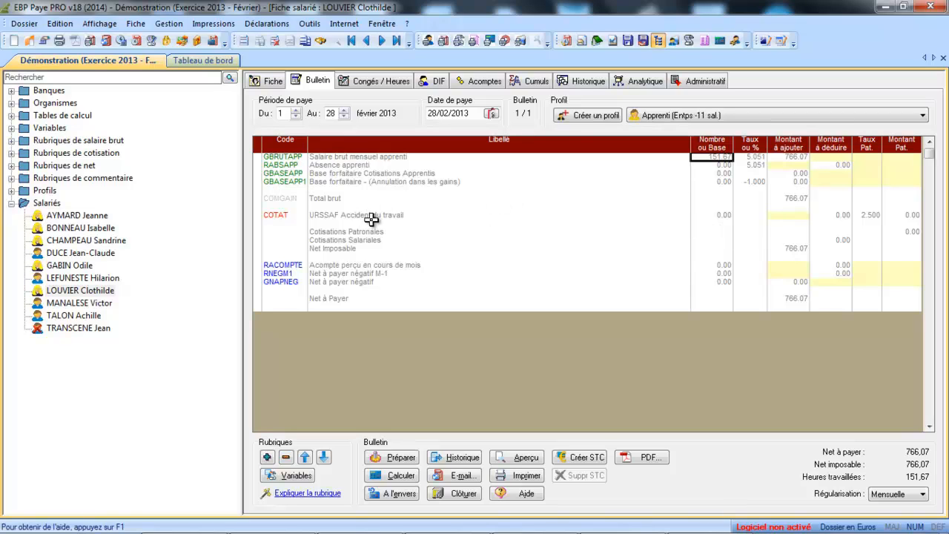
# Step: Set the JOURMOIS variable to 30 for the GBASEAPP1 flat-rate base line of the payslip
pyautogui.click(716, 215)
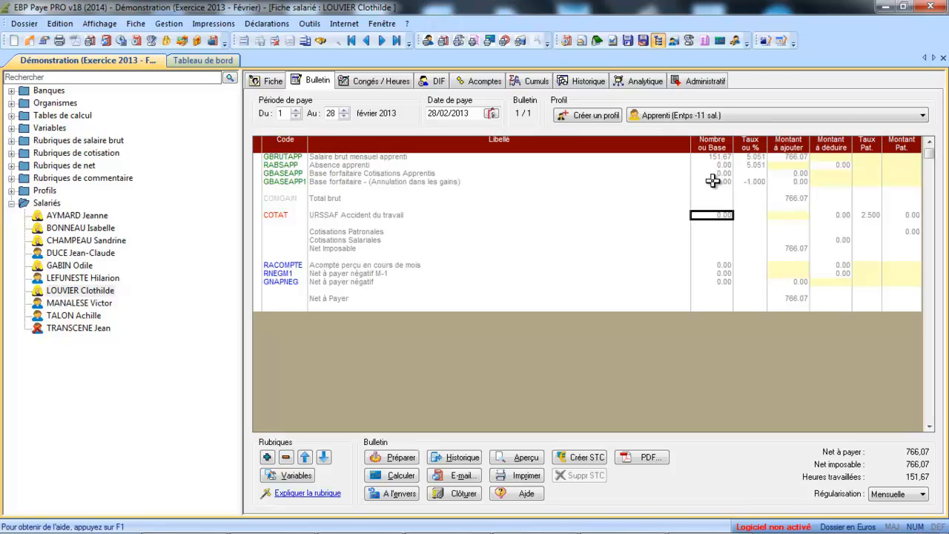
pyautogui.doubleClick(712, 181)
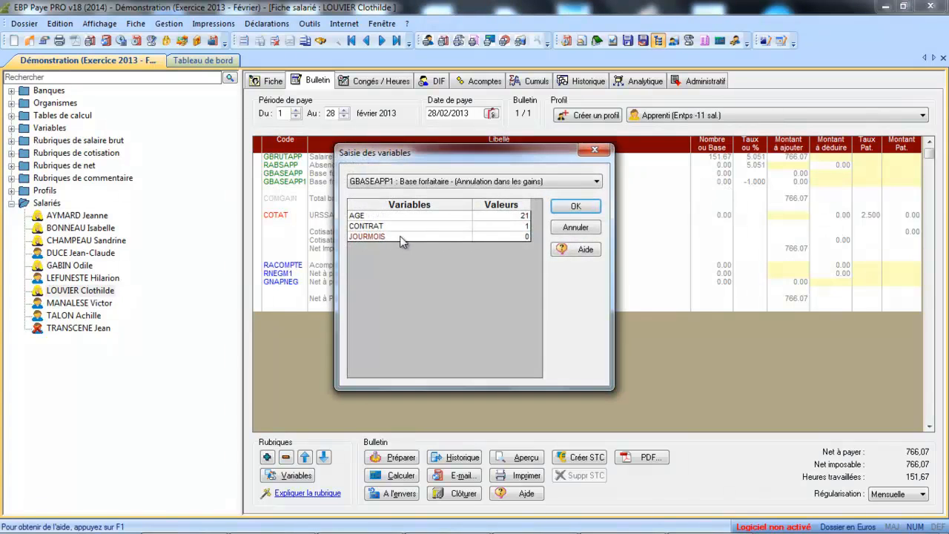
pyautogui.click(501, 237)
pyautogui.click(501, 237)
pyautogui.write('30')
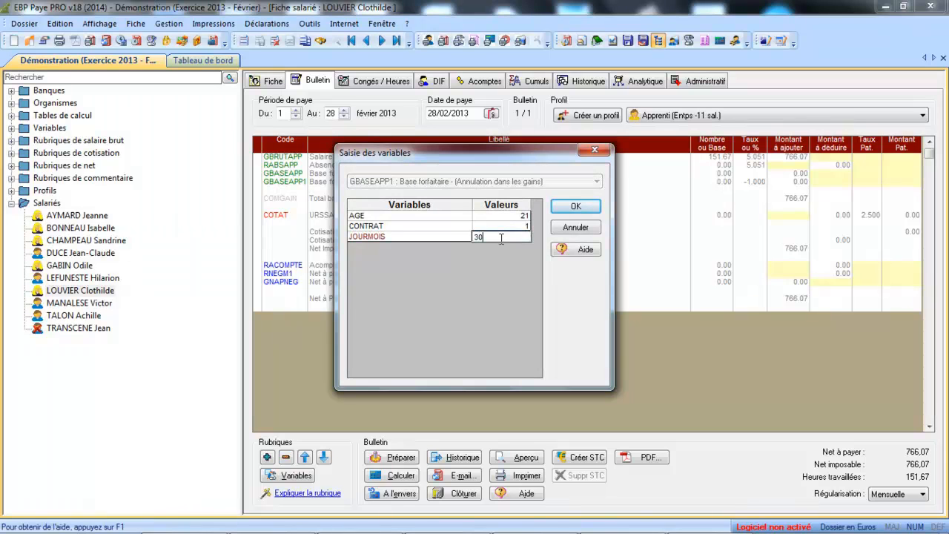
pyautogui.click(568, 208)
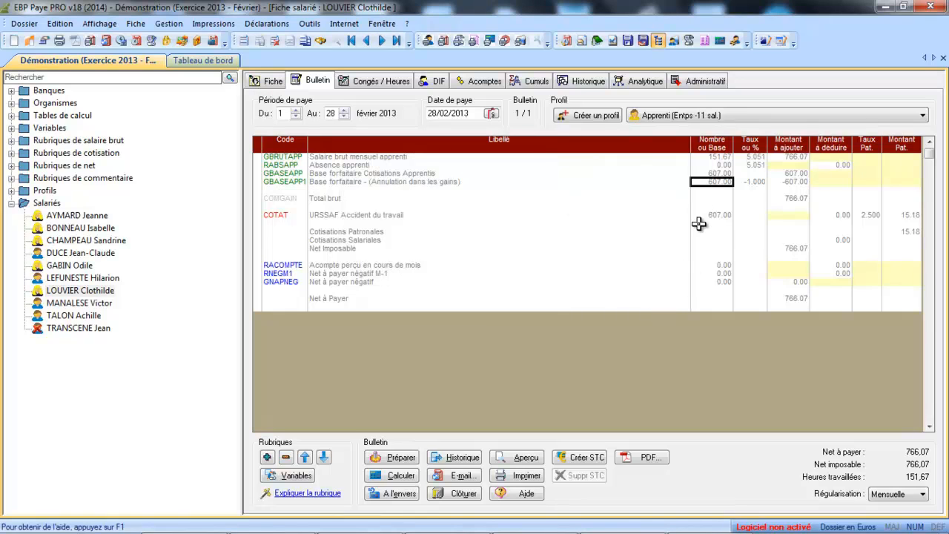
# Step: Examine the GBRUTAPP item's rate formula in its plain-language translation, and close the item without changes
pyautogui.click(297, 155)
pyautogui.doubleClick(296, 156)
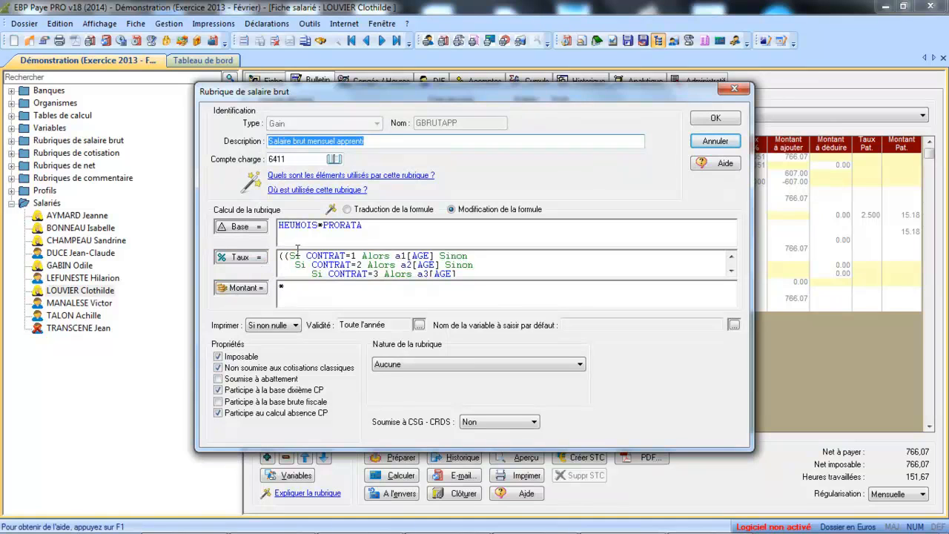
pyautogui.click(368, 212)
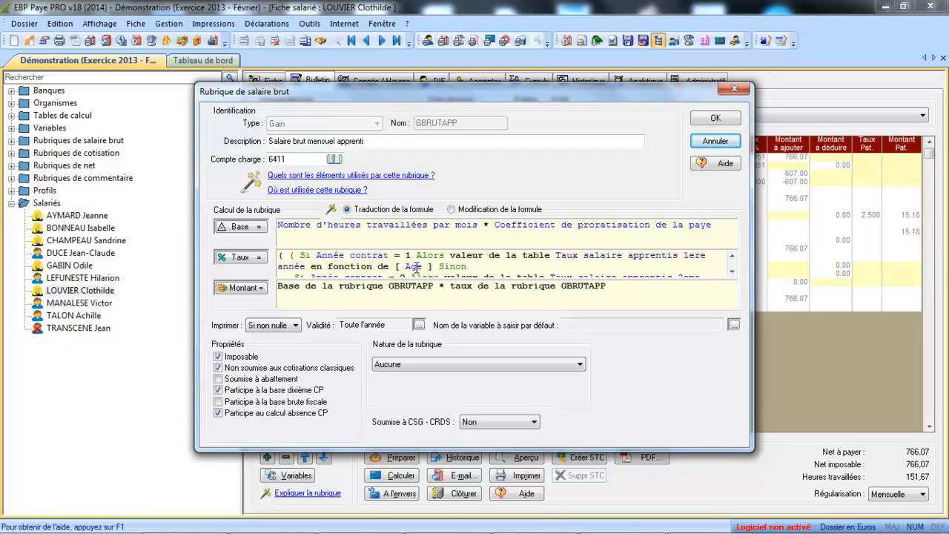
pyautogui.click(732, 271)
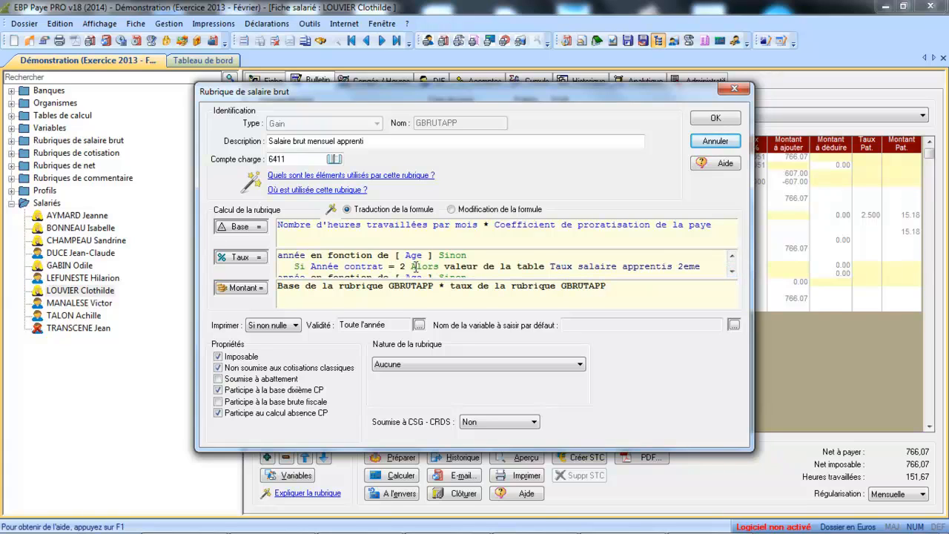
pyautogui.click(731, 271)
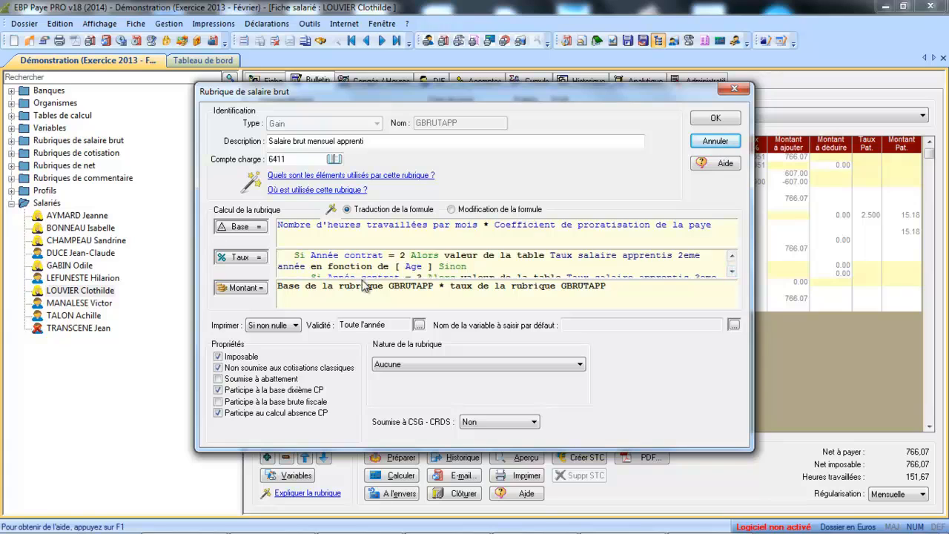
pyautogui.click(732, 271)
pyautogui.click(732, 272)
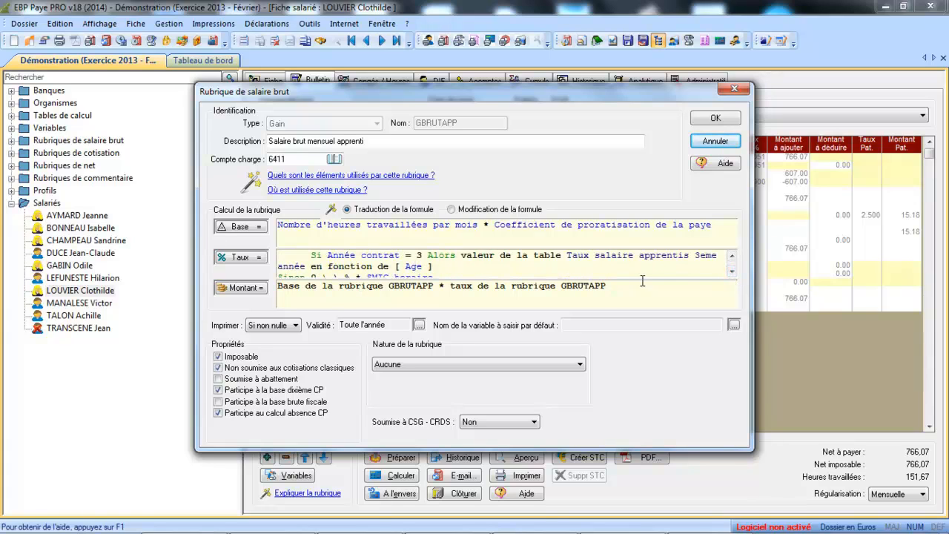
pyautogui.click(731, 272)
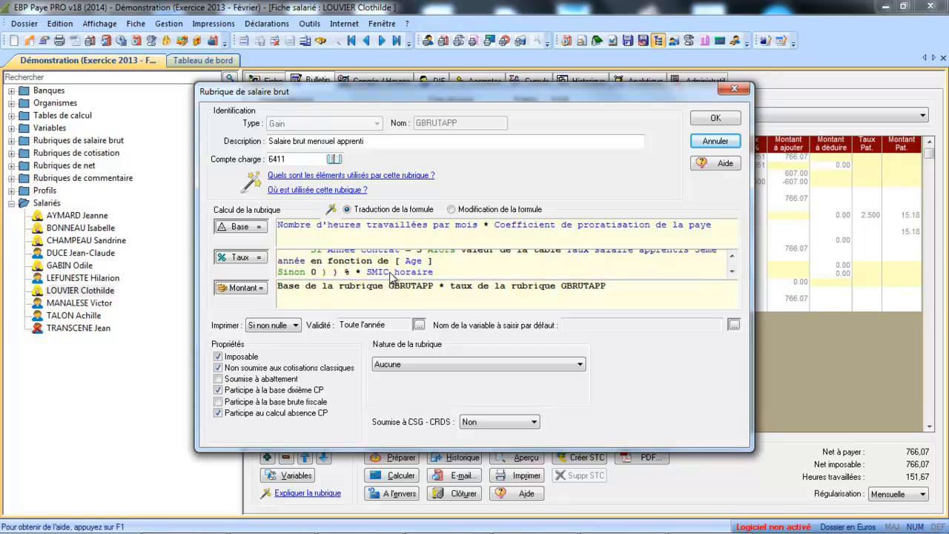
pyautogui.click(710, 141)
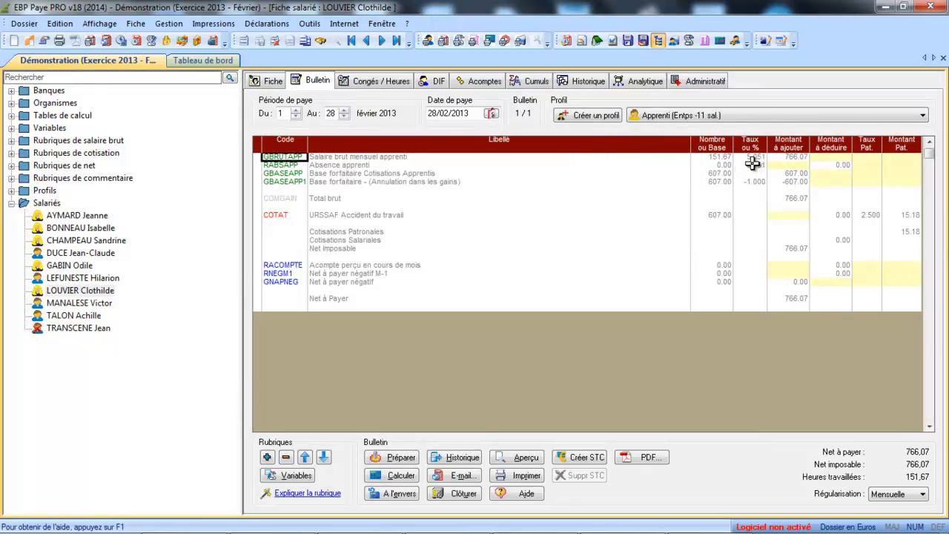
# Step: Examine the translated base formula of the GBASEAPP1 item through to its end, and close the item without changes
pyautogui.doubleClick(286, 182)
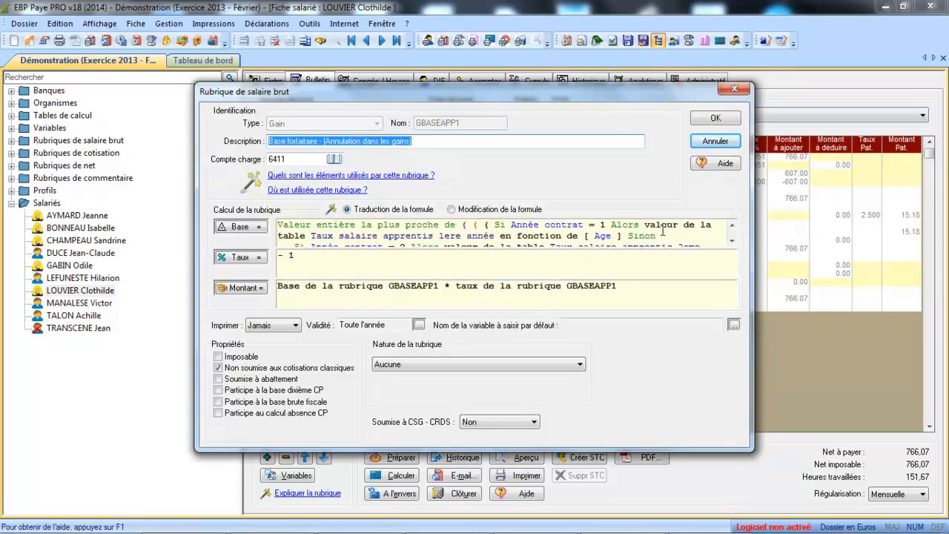
pyautogui.click(732, 243)
pyautogui.click(732, 243)
pyautogui.click(732, 242)
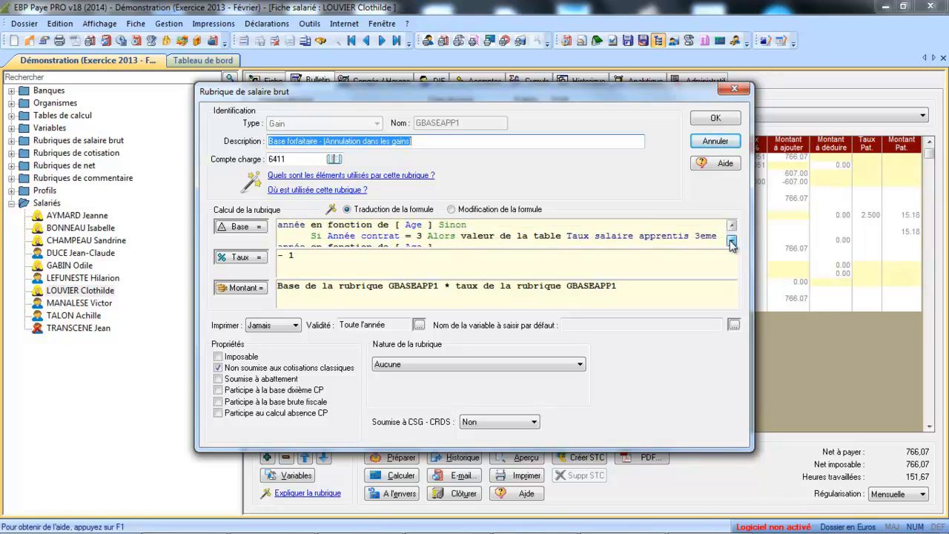
pyautogui.click(732, 243)
pyautogui.click(732, 243)
pyautogui.click(732, 242)
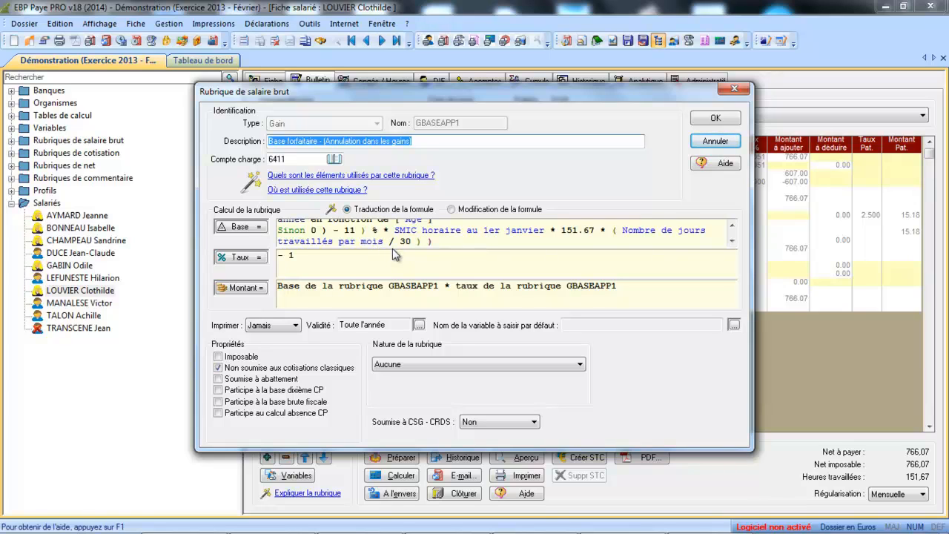
pyautogui.click(732, 224)
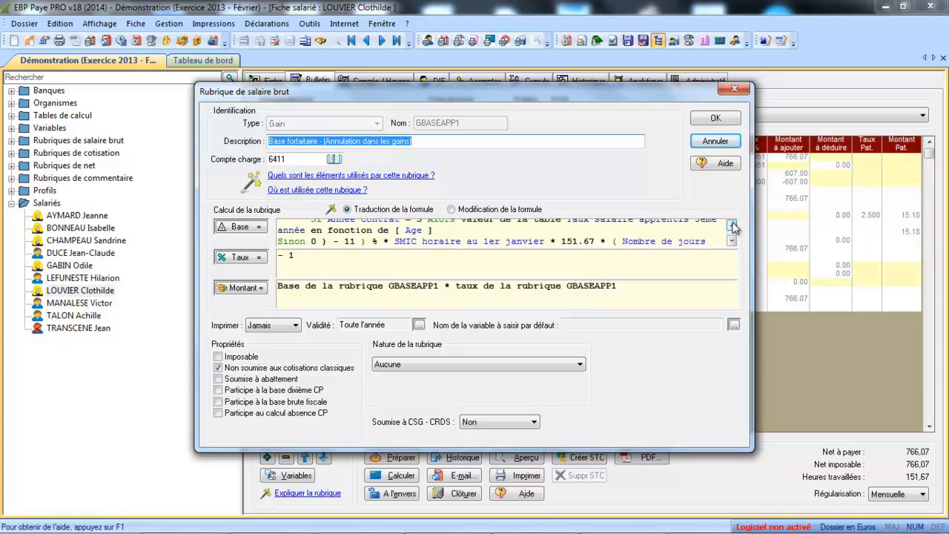
pyautogui.click(732, 225)
pyautogui.click(732, 225)
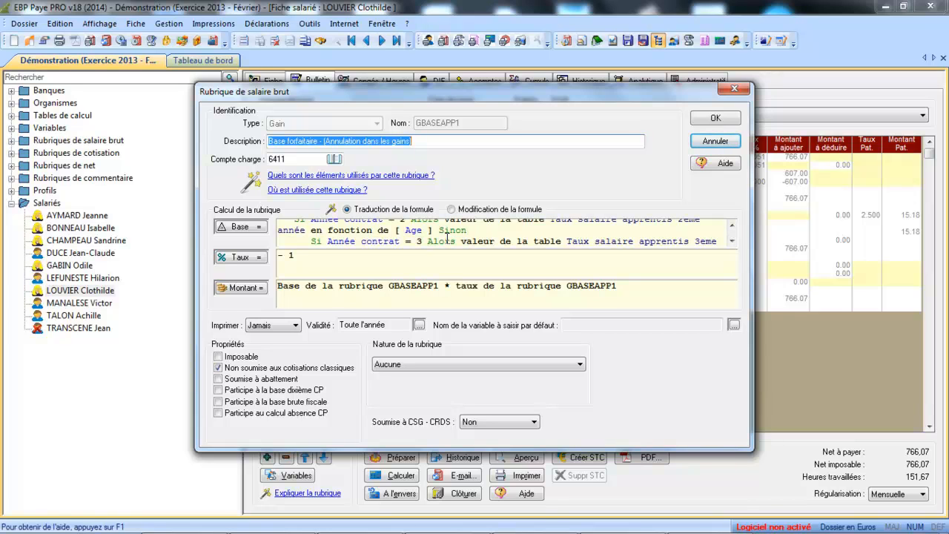
pyautogui.click(715, 140)
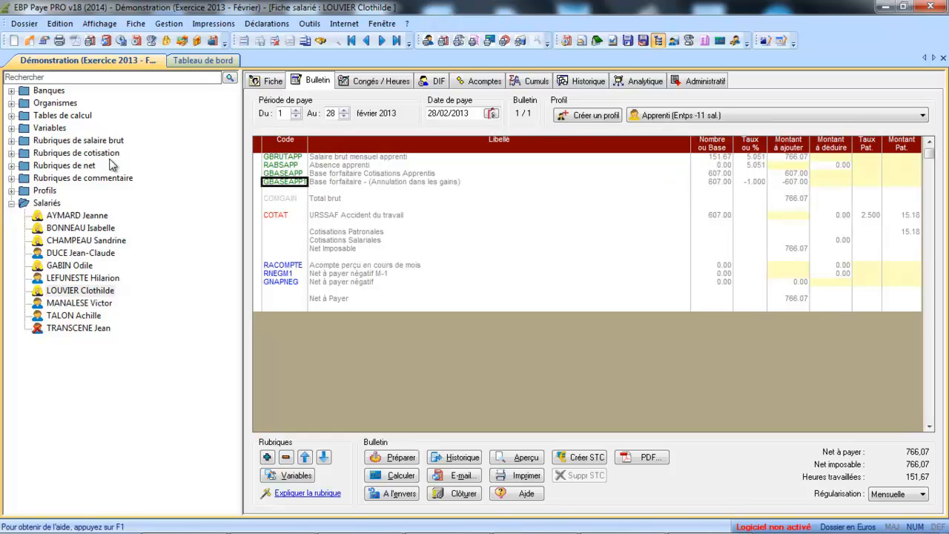
# Step: Examine the first-year apprentice rates in calculation table A1 and the editable values of its 21 to 999 interval, leaving them unchanged
pyautogui.click(11, 115)
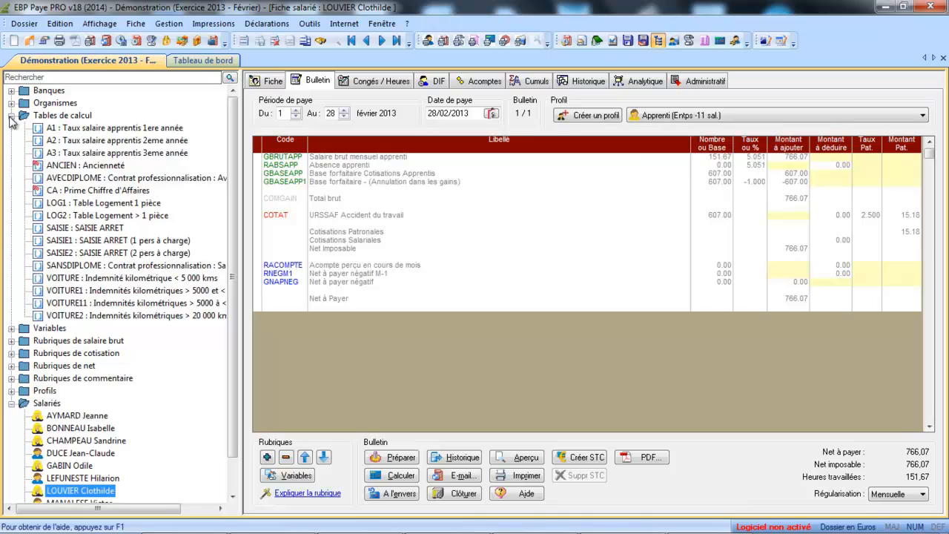
pyautogui.click(82, 129)
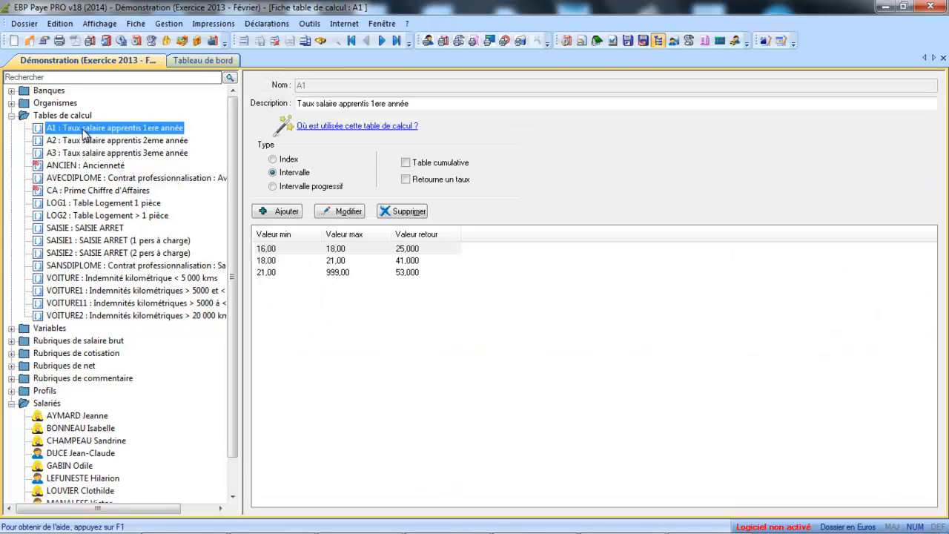
pyautogui.click(265, 277)
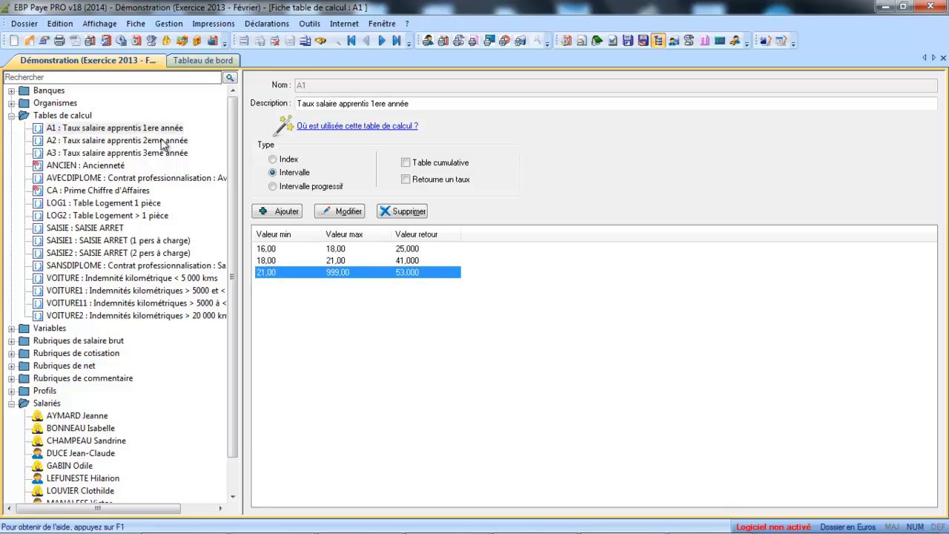
pyautogui.doubleClick(420, 273)
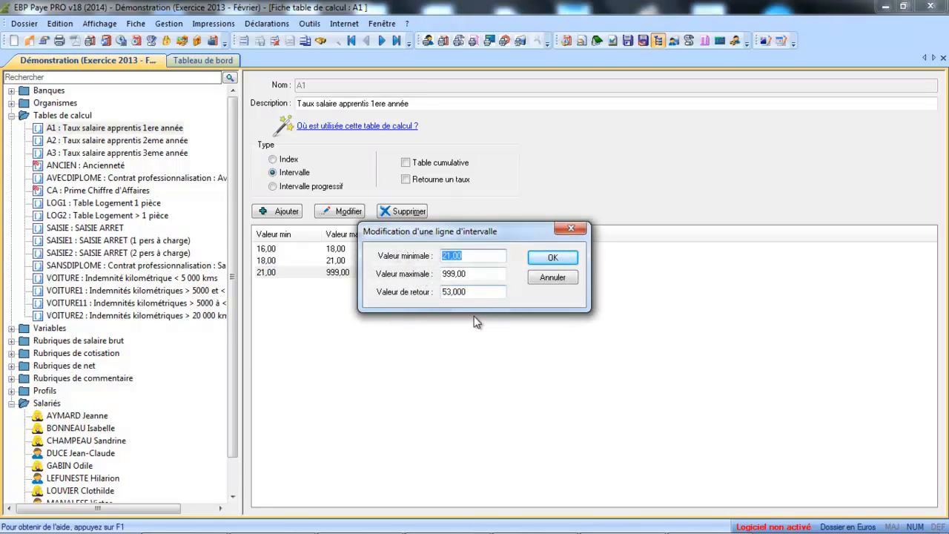
pyautogui.moveTo(472, 292); pyautogui.dragTo(424, 291)
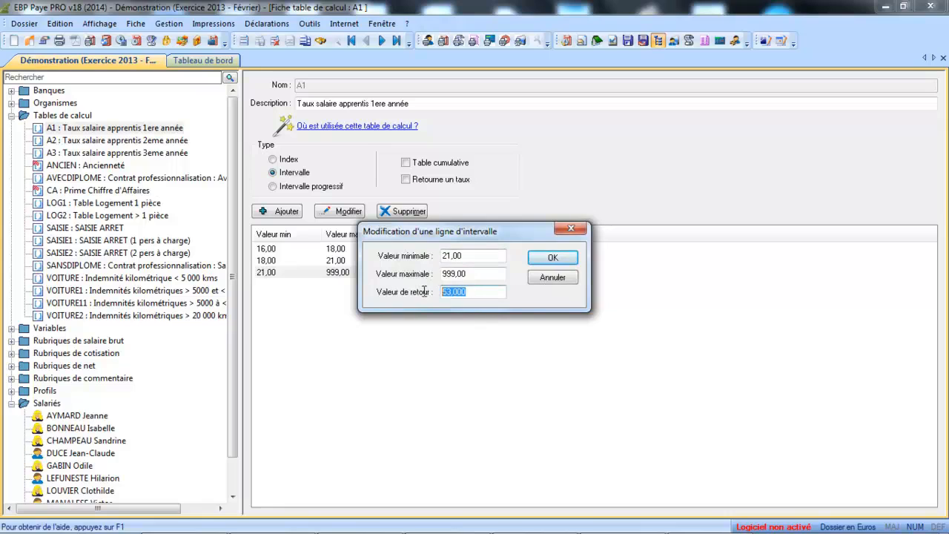
pyautogui.click(571, 280)
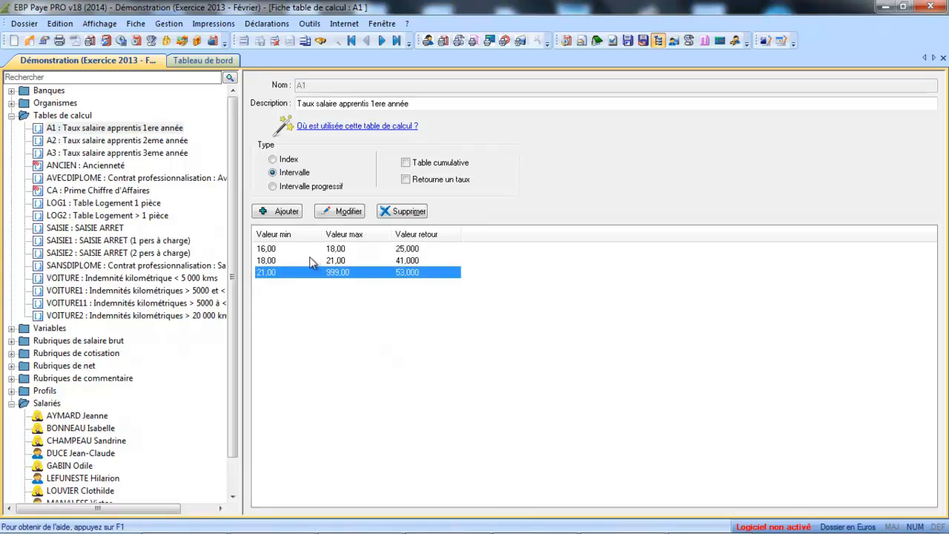
# Step: Examine the second-year apprentice rates in calculation table A2 and the editable values of its 18 to 21 interval, leaving them unchanged
pyautogui.click(132, 143)
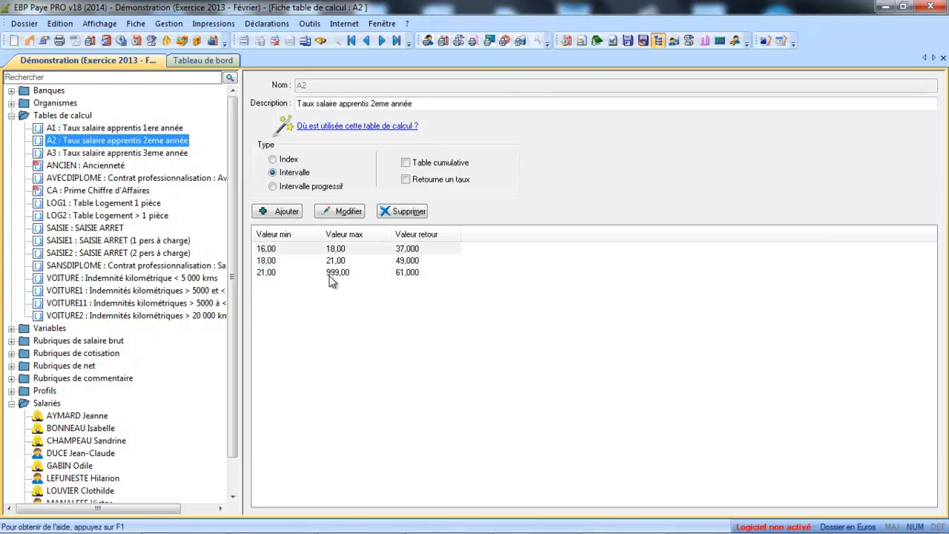
pyautogui.doubleClick(403, 265)
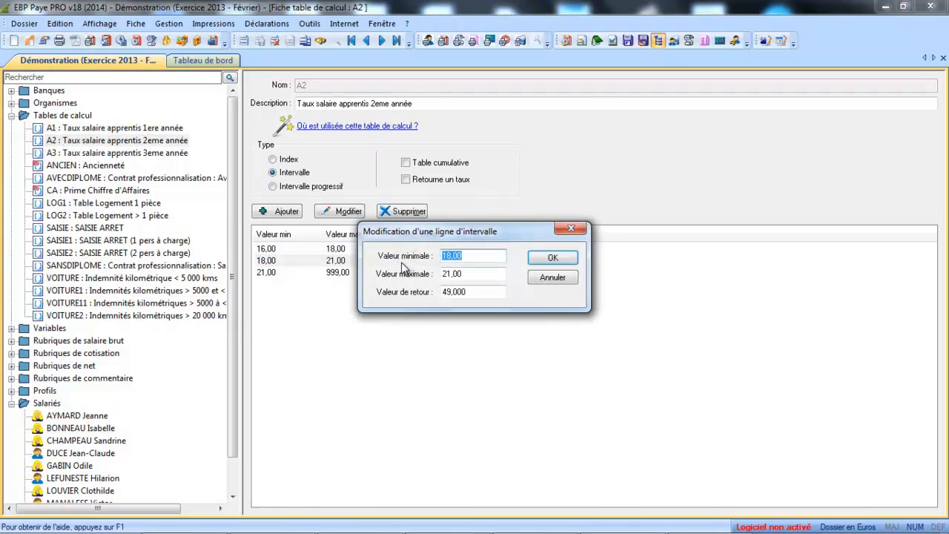
pyautogui.click(552, 278)
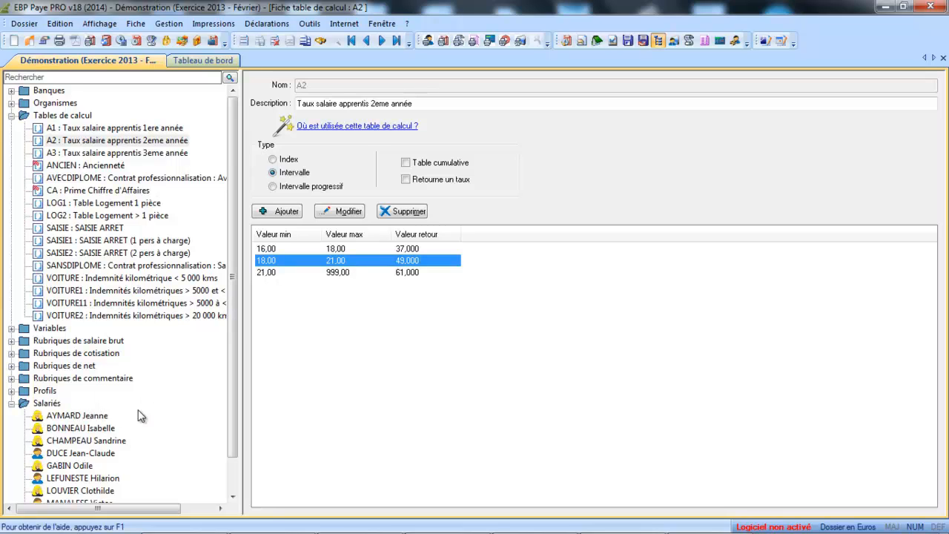
# Step: Return to the apprentice's payslip and review the AGE and CONTRAT variables of the GBRUTAPP gross salary line, keeping their values
pyautogui.click(96, 490)
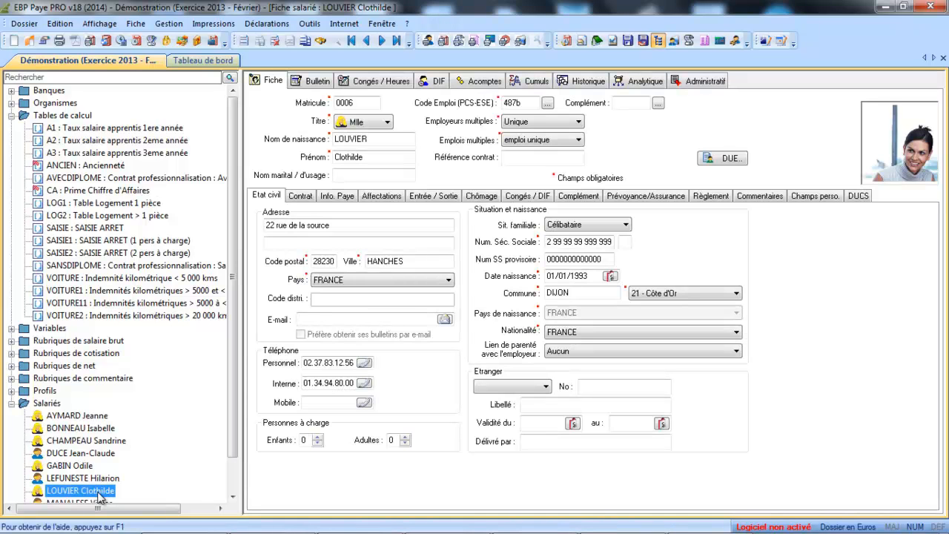
pyautogui.click(319, 83)
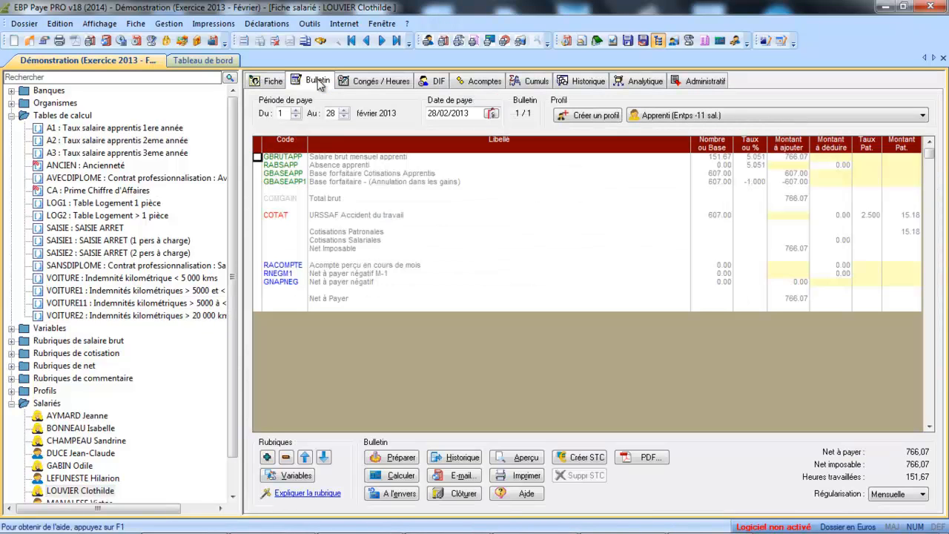
pyautogui.doubleClick(713, 158)
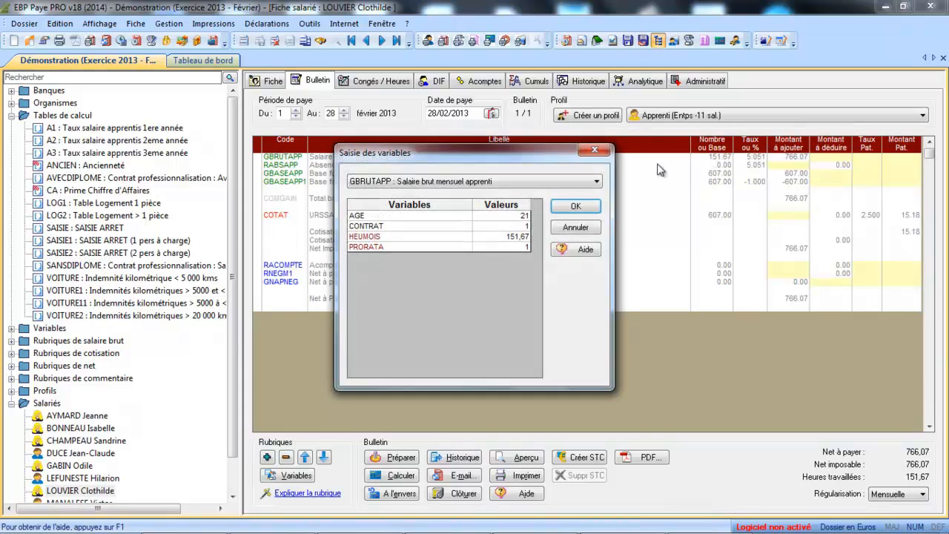
pyautogui.click(504, 215)
pyautogui.click(503, 226)
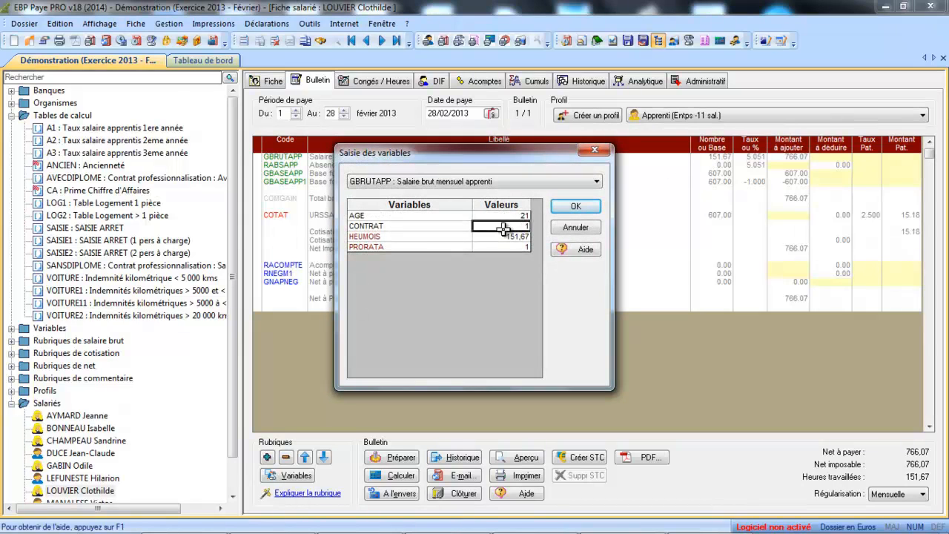
pyautogui.click(576, 206)
# Step: Review the JOURMOIS variable of the GBASEAPP1 flat-rate base line, keeping its value
pyautogui.click(734, 162)
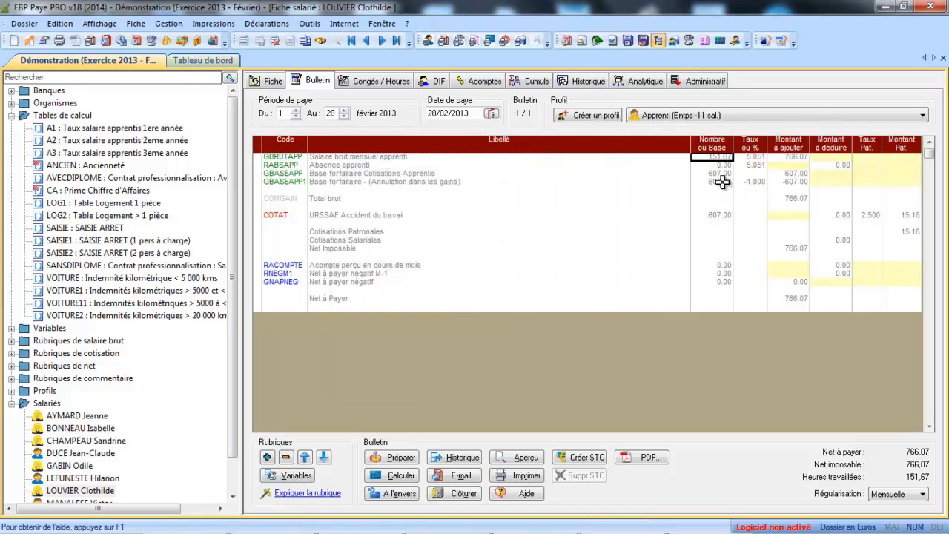
pyautogui.doubleClick(723, 182)
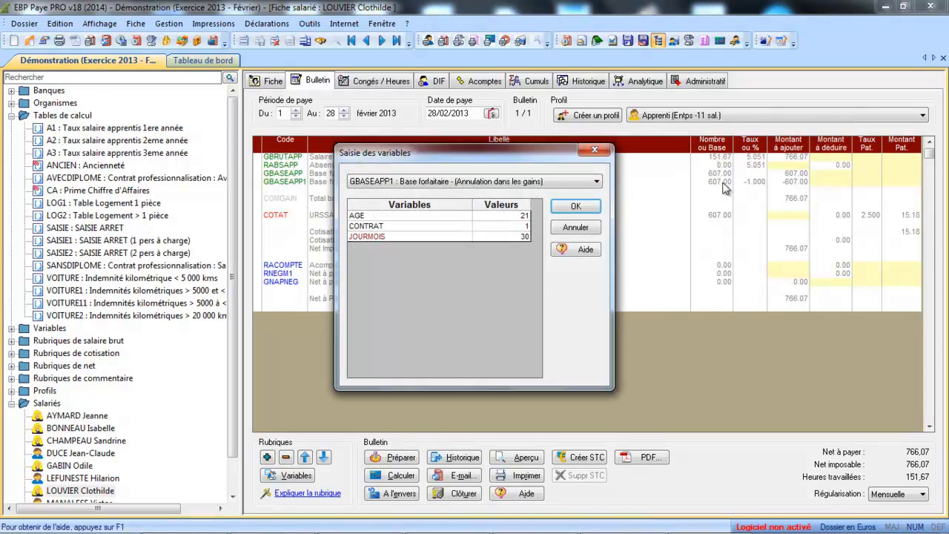
pyautogui.click(514, 238)
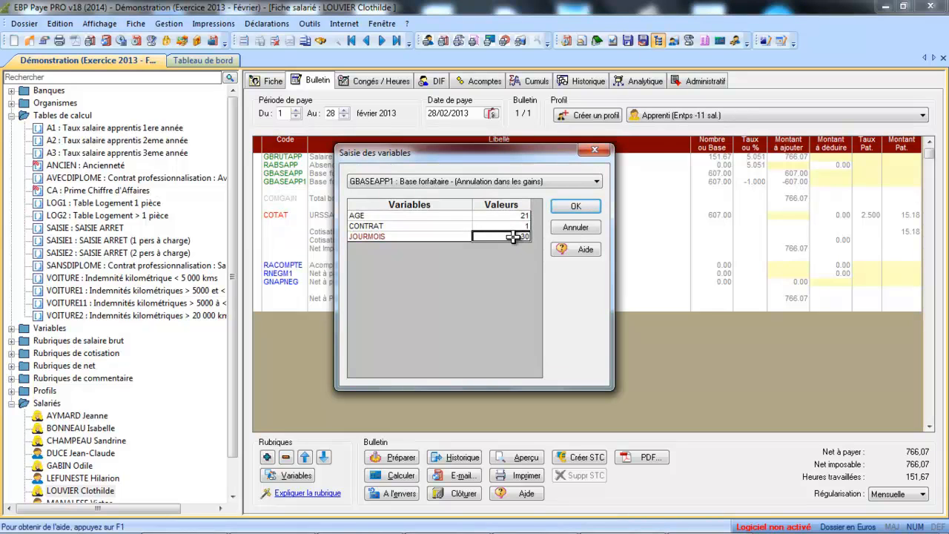
pyautogui.click(578, 206)
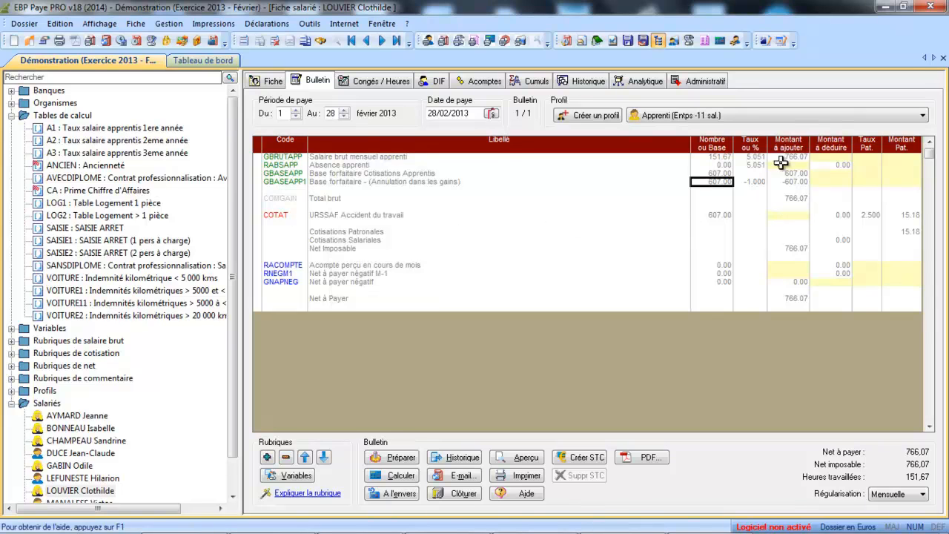
# Step: Switch the payslip to the Apprenti (Entps 11 à 19 sal.) profile, accepting the loss of the current payslip
pyautogui.click(758, 117)
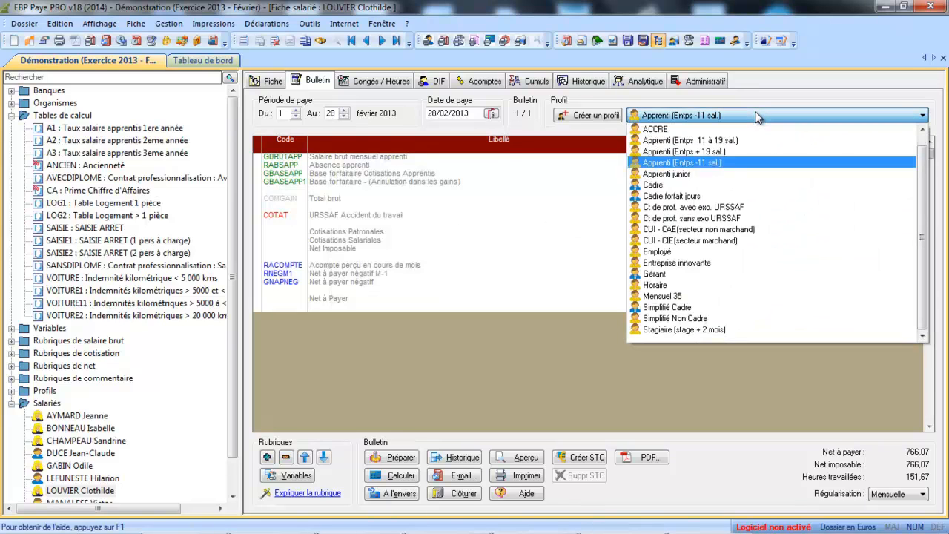
pyautogui.click(689, 141)
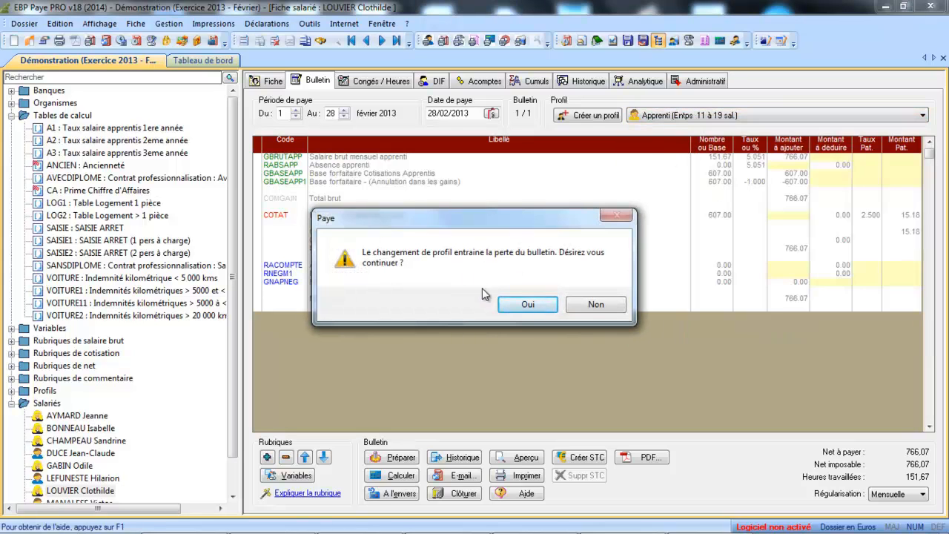
pyautogui.click(526, 305)
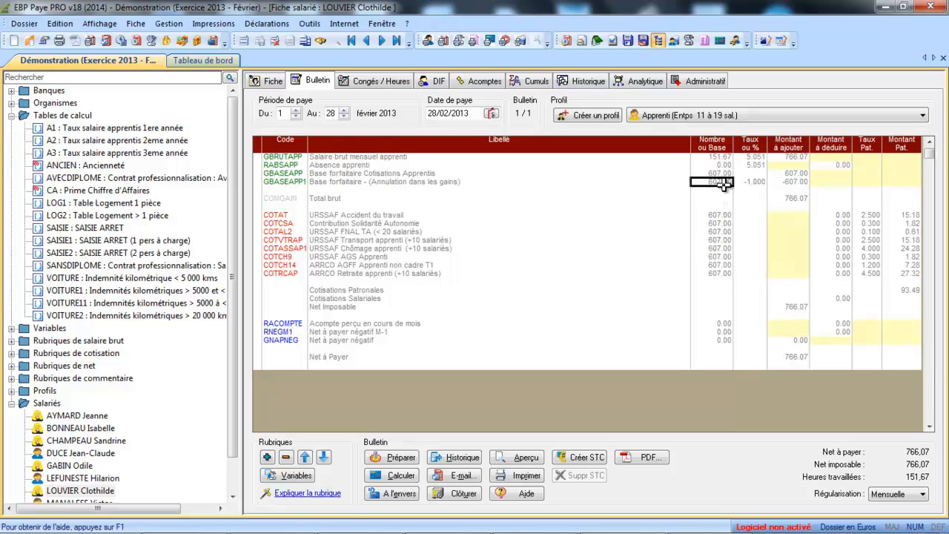
# Step: Change the payslip's profile to Apprenti (Entps + 19 sal.), accepting the replacement of the current payslip
pyautogui.click(737, 118)
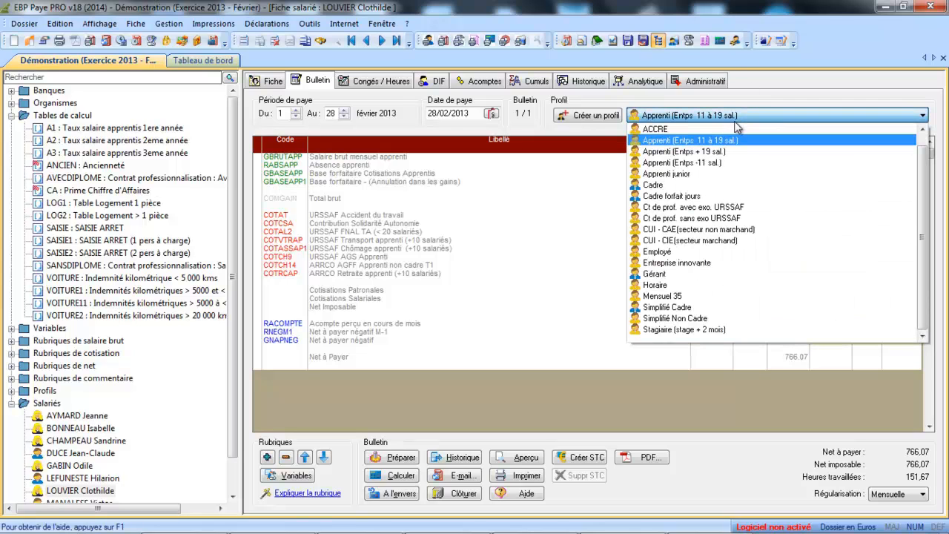
pyautogui.click(710, 152)
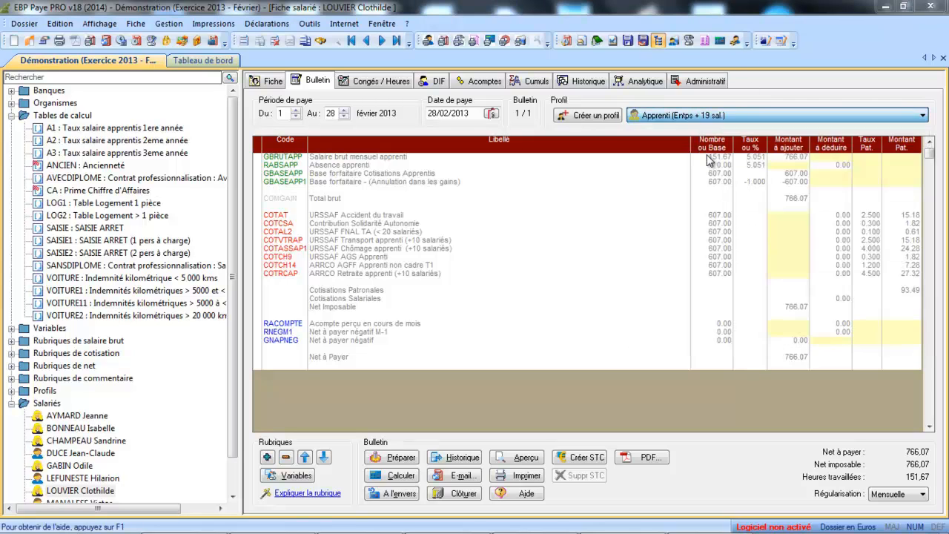
pyautogui.click(528, 304)
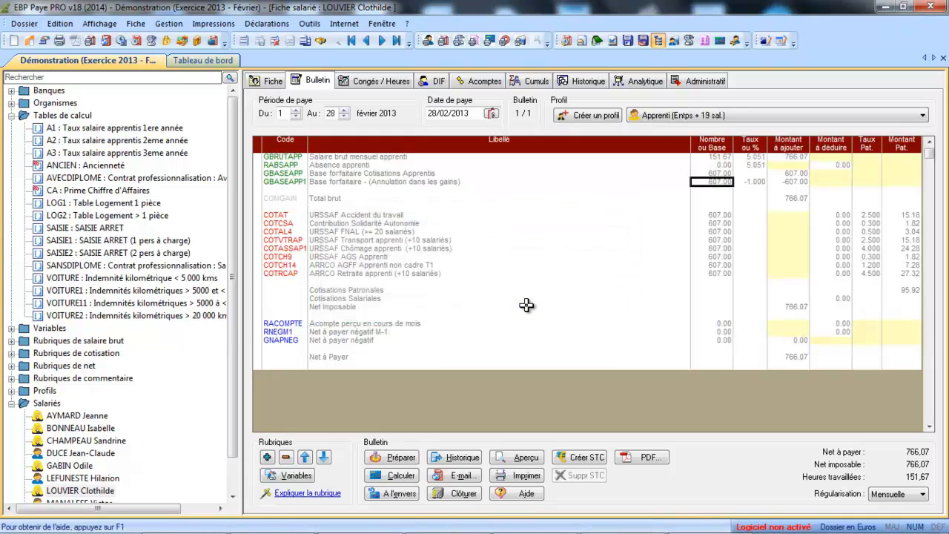